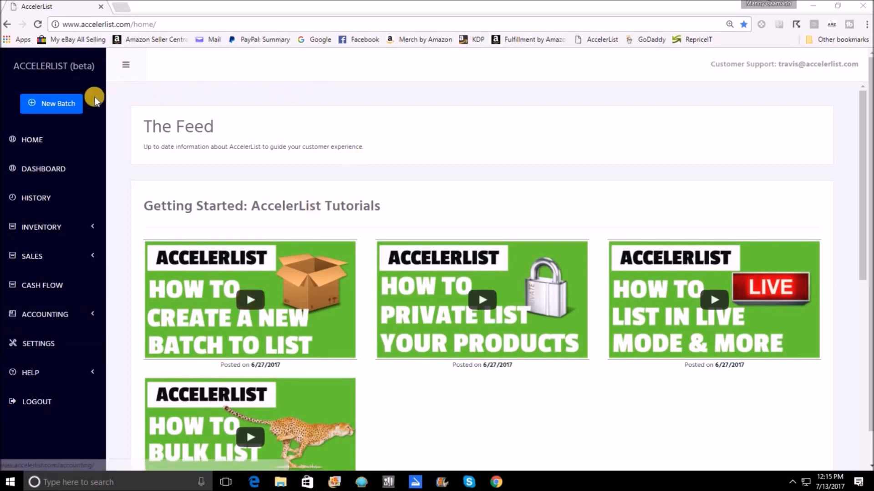
Start a new batch named July9 with the custom SKU prefix 2017CD/July/13/1.57.
{"action": "left_click", "coordinate": [58, 103]}
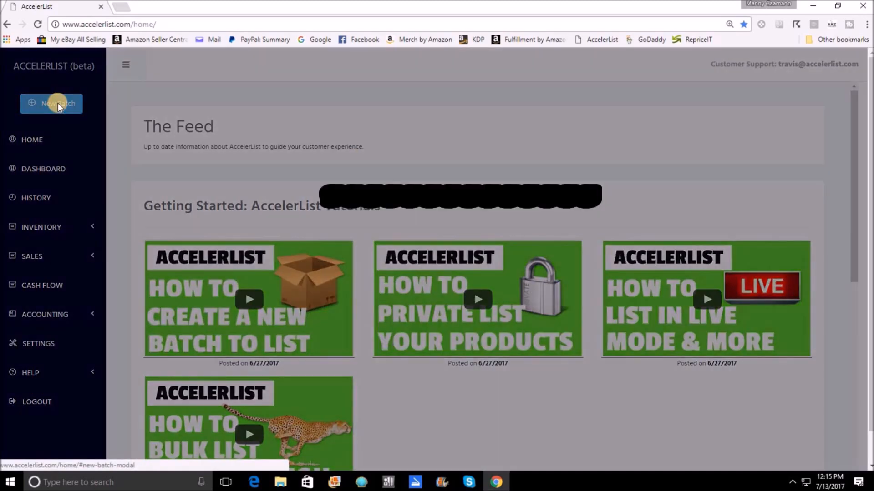
{"action": "left_click", "coordinate": [432, 147]}
{"action": "type", "text": "July9"}
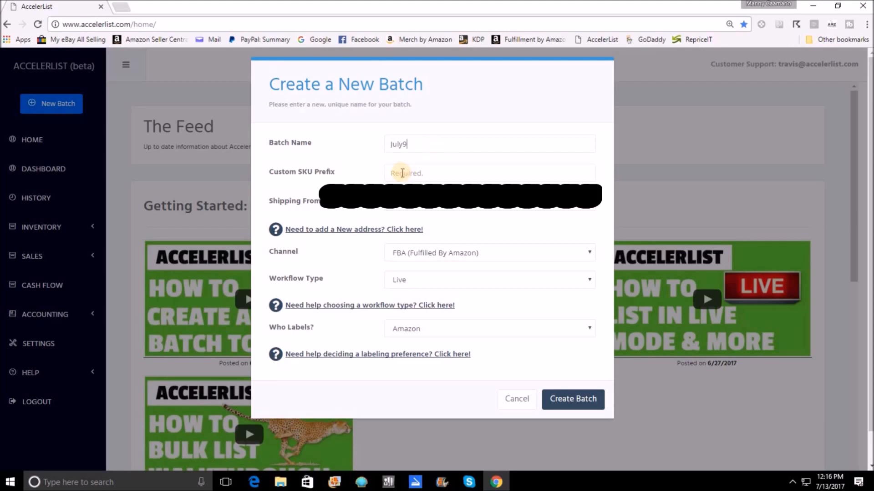
{"action": "left_click", "coordinate": [401, 173]}
{"action": "type", "text": "2017CD/July"}
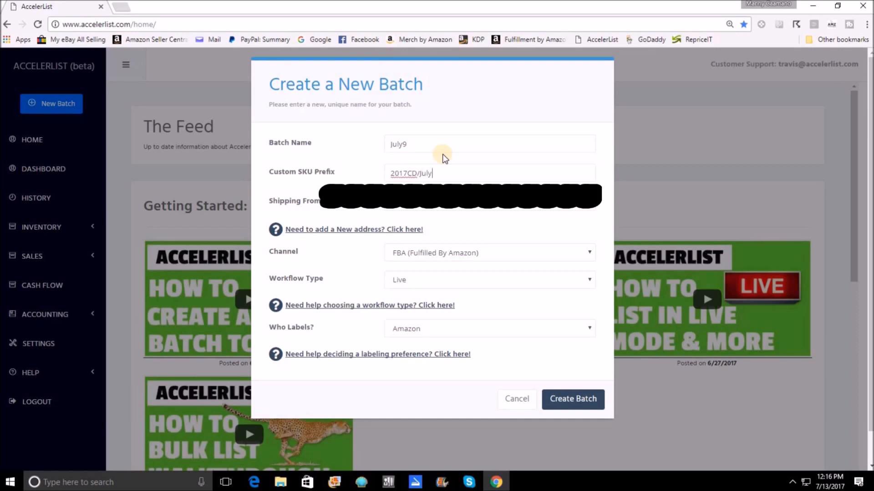
{"action": "type", "text": "/13/1.57"}
Set the workflow type to Live and the labeling to Merchant, and create the batch.
{"action": "left_click", "coordinate": [589, 281]}
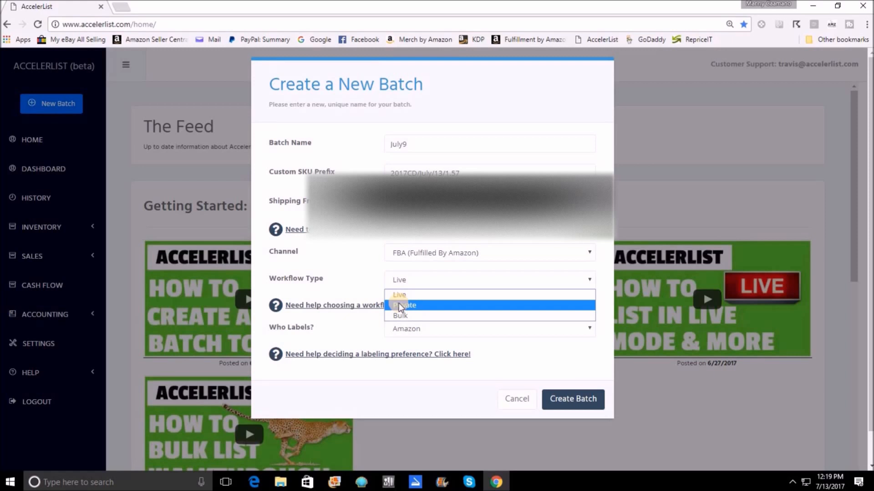
{"action": "left_click", "coordinate": [399, 295]}
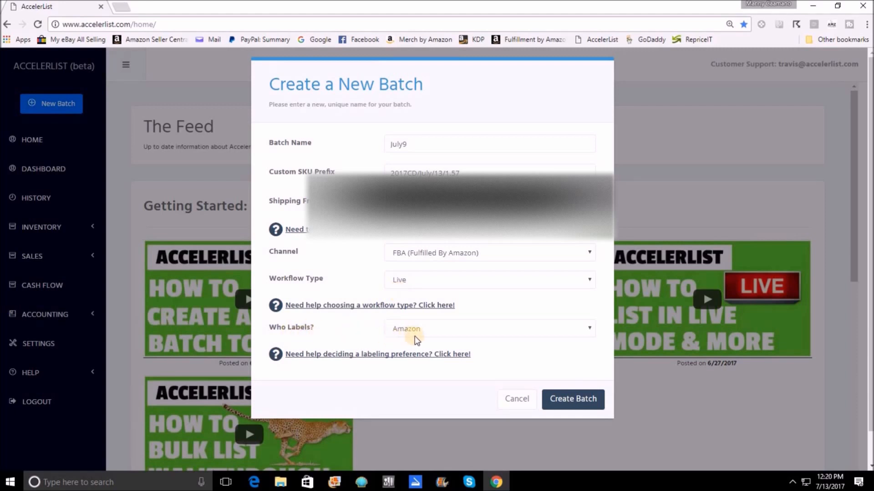
{"action": "left_click", "coordinate": [592, 329]}
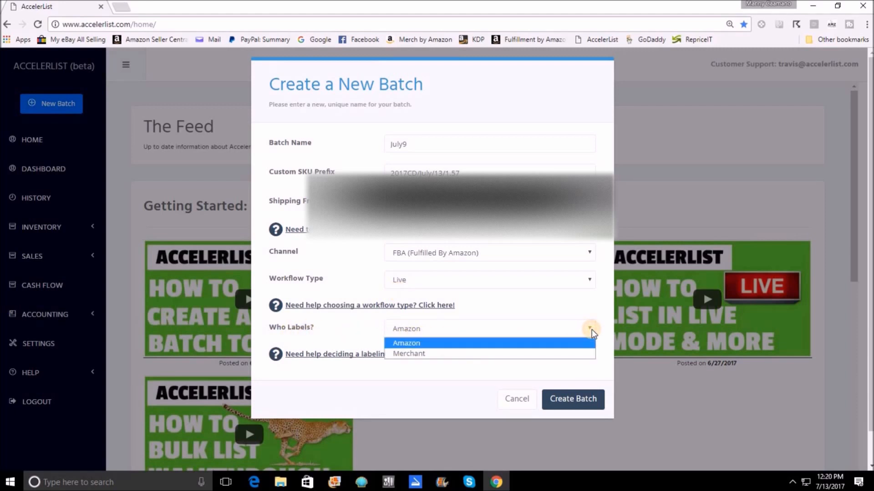
{"action": "left_click", "coordinate": [426, 354]}
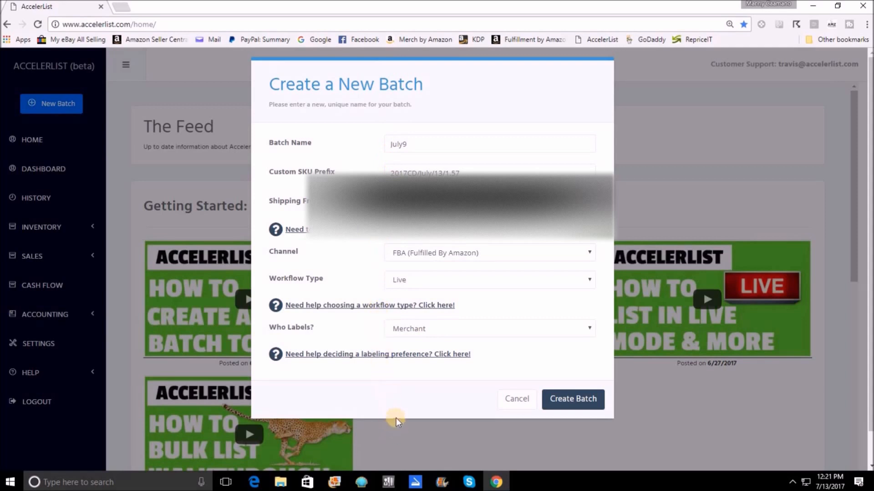
{"action": "left_click", "coordinate": [563, 405]}
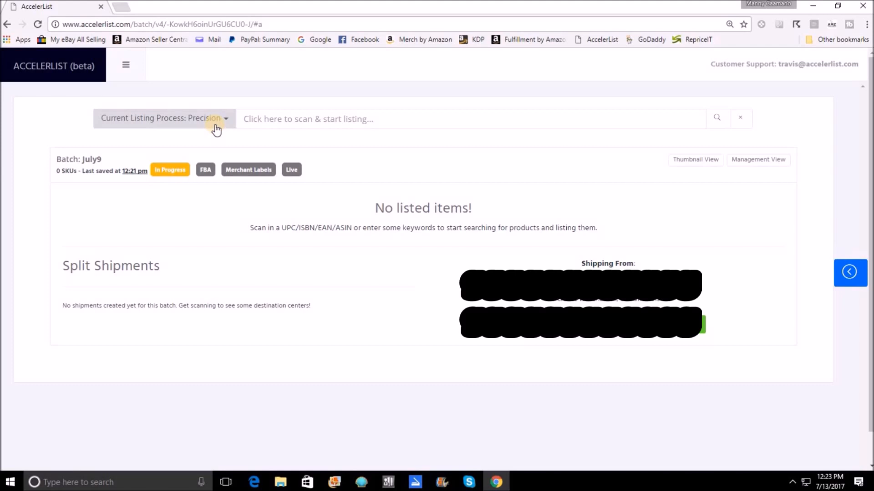
Switch the batch's current listing process to Speed.
{"action": "left_click", "coordinate": [225, 120]}
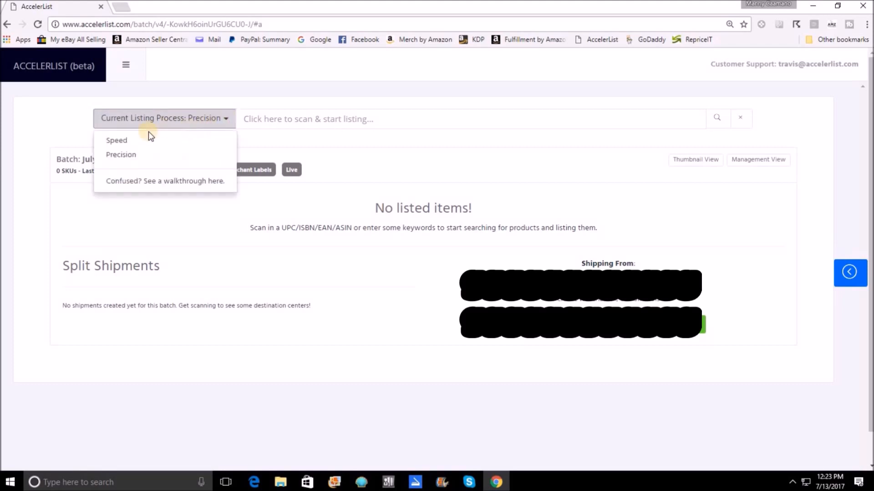
{"action": "left_click", "coordinate": [117, 141]}
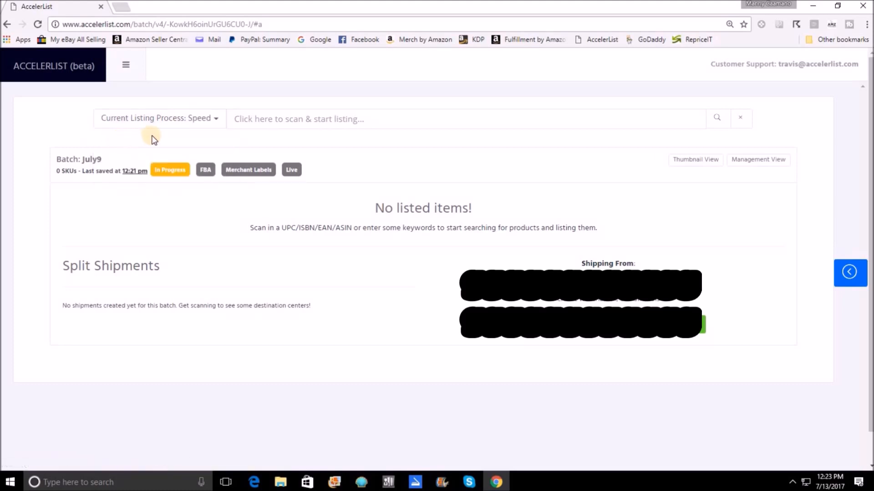
In the listing presets, set the condition to Used / Good and append the note snippet for a former library CD in good condition.
{"action": "left_click", "coordinate": [849, 273]}
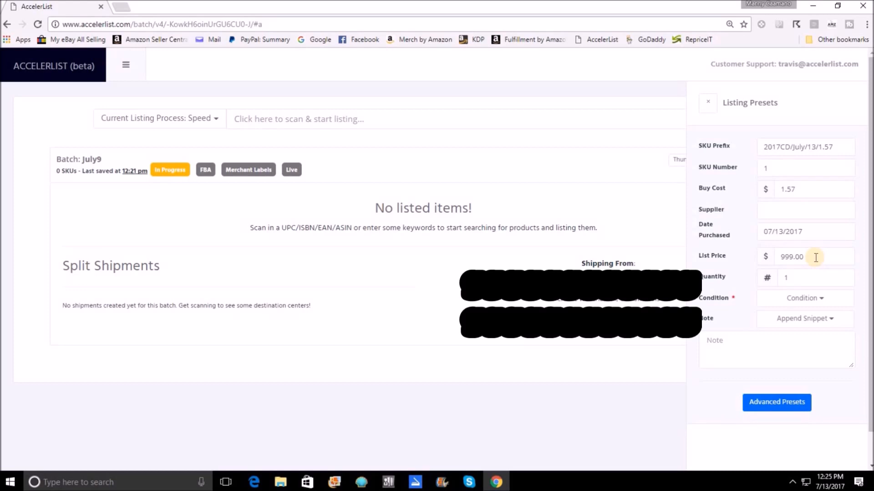
{"action": "left_click", "coordinate": [820, 299]}
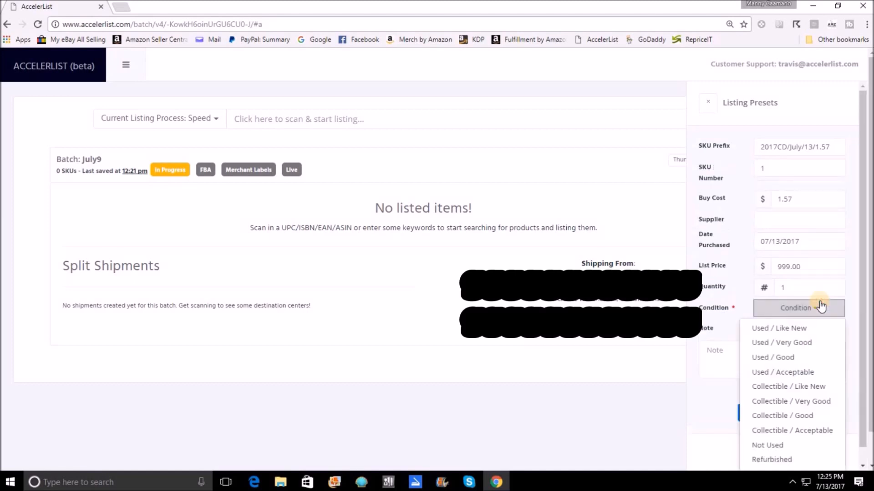
{"action": "left_click", "coordinate": [791, 354]}
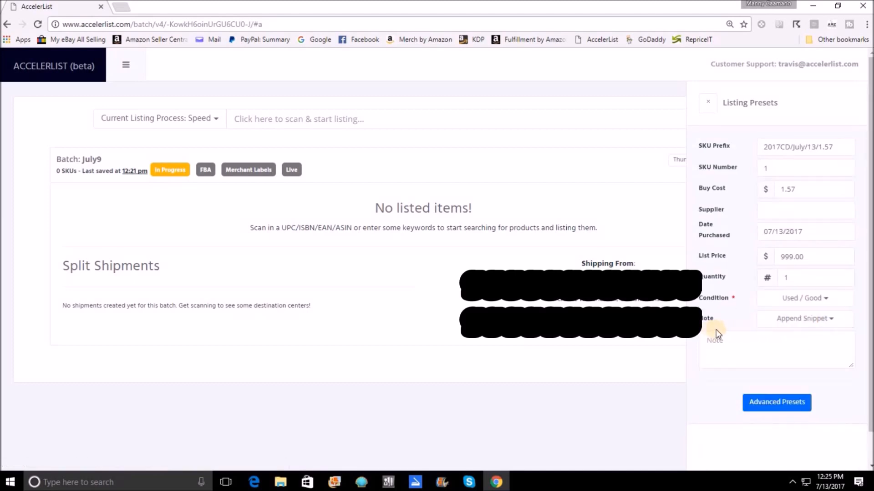
{"action": "left_click", "coordinate": [812, 324]}
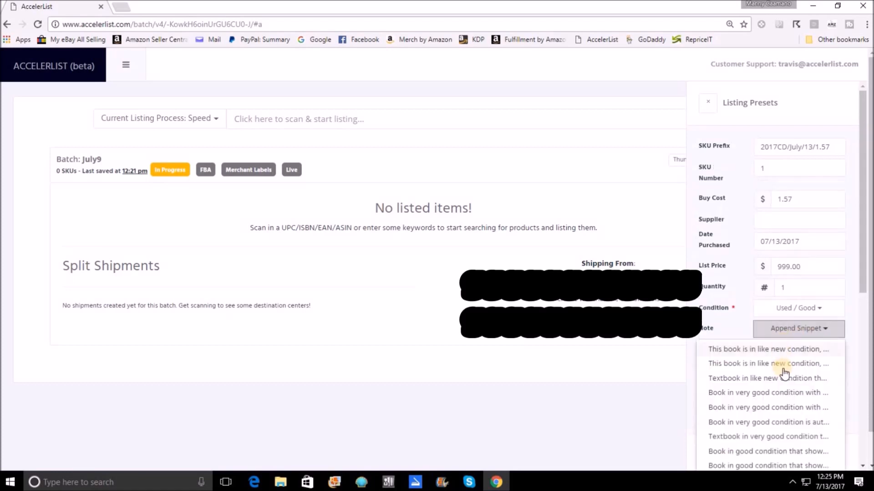
{"action": "scroll", "coordinate": [783, 371], "scroll_direction": "down", "scroll_amount": 2}
{"action": "scroll", "coordinate": [783, 371], "scroll_direction": "down", "scroll_amount": 5}
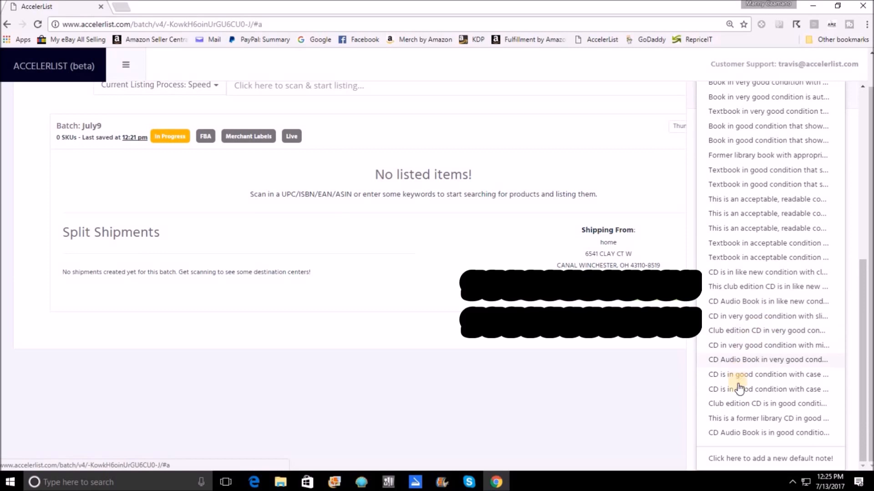
{"action": "left_click", "coordinate": [748, 418]}
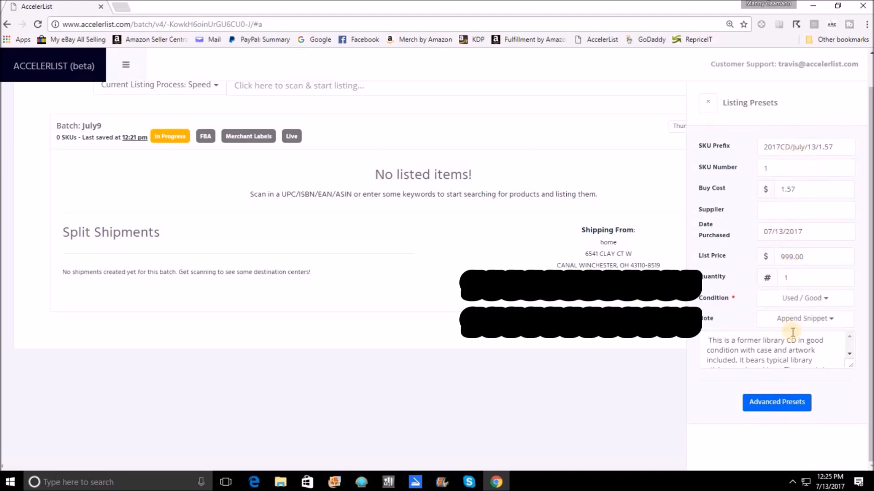
Set the maximum allowed price to 10000 in the advanced presets and close the listing presets.
{"action": "left_click", "coordinate": [775, 409]}
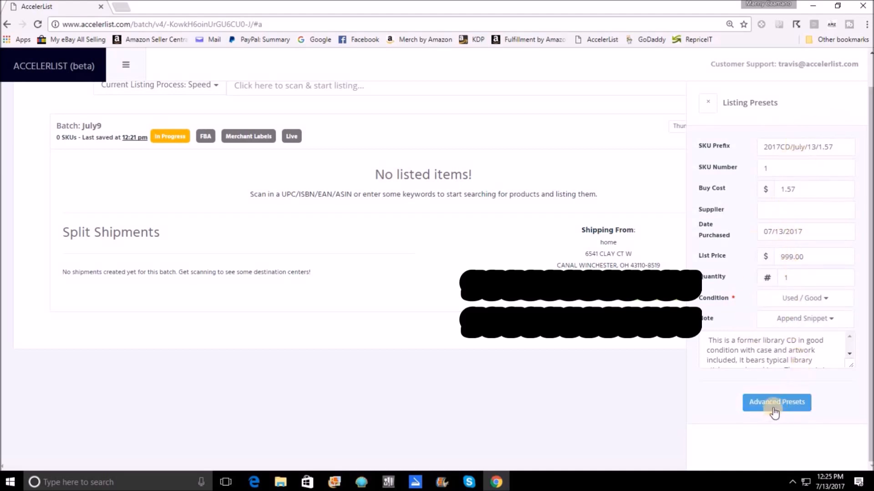
{"action": "left_click", "coordinate": [774, 407]}
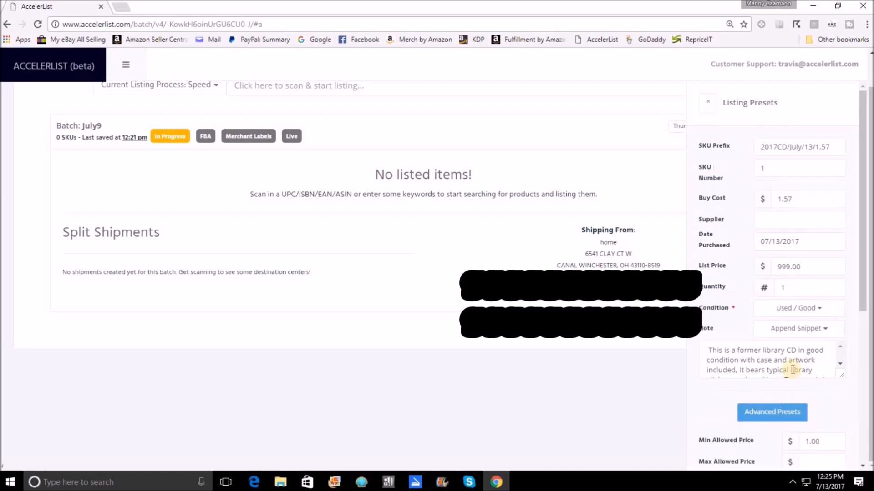
{"action": "scroll", "coordinate": [793, 370], "scroll_direction": "down", "scroll_amount": 5}
{"action": "left_click", "coordinate": [810, 241]}
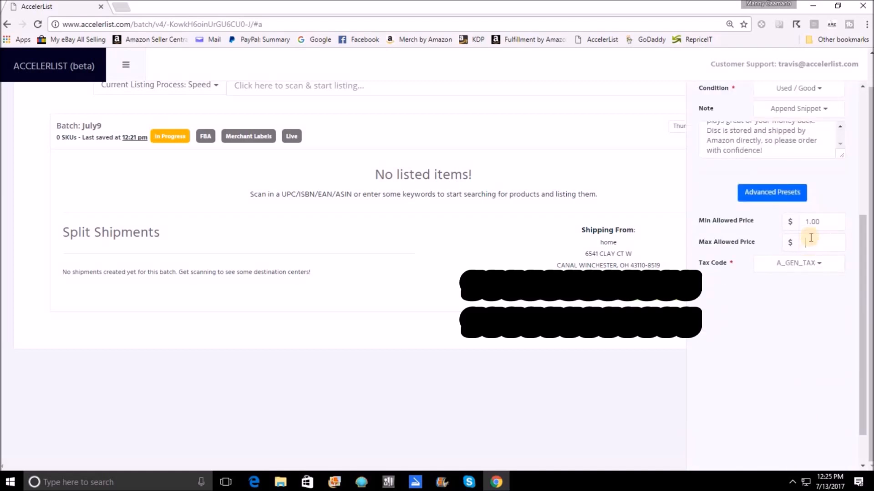
{"action": "type", "text": "10000"}
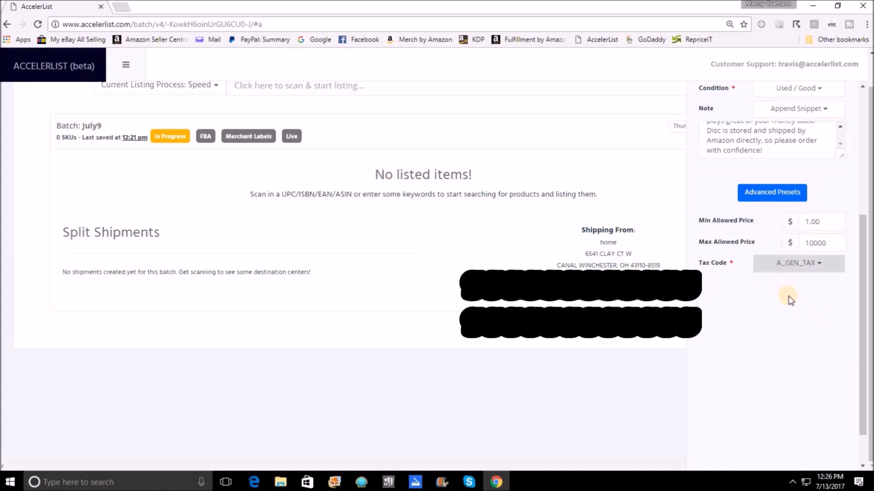
{"action": "scroll", "coordinate": [796, 298], "scroll_direction": "up", "scroll_amount": 5}
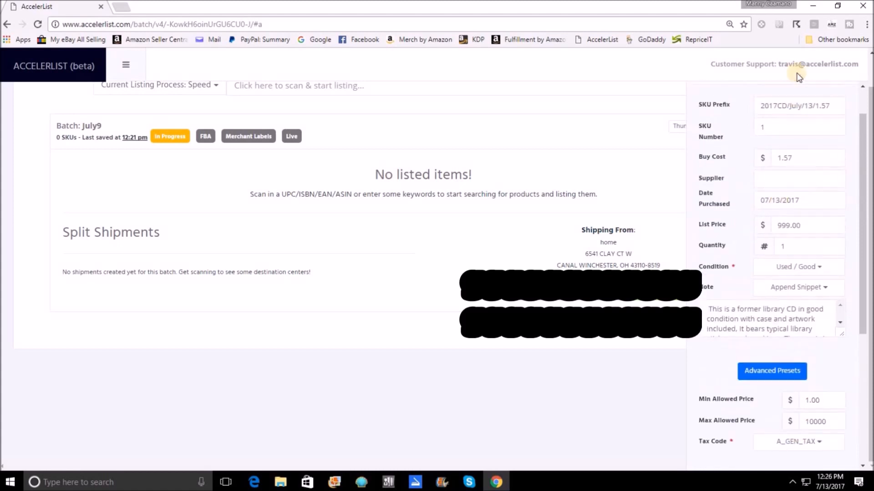
{"action": "scroll", "coordinate": [788, 293], "scroll_direction": "up", "scroll_amount": 1}
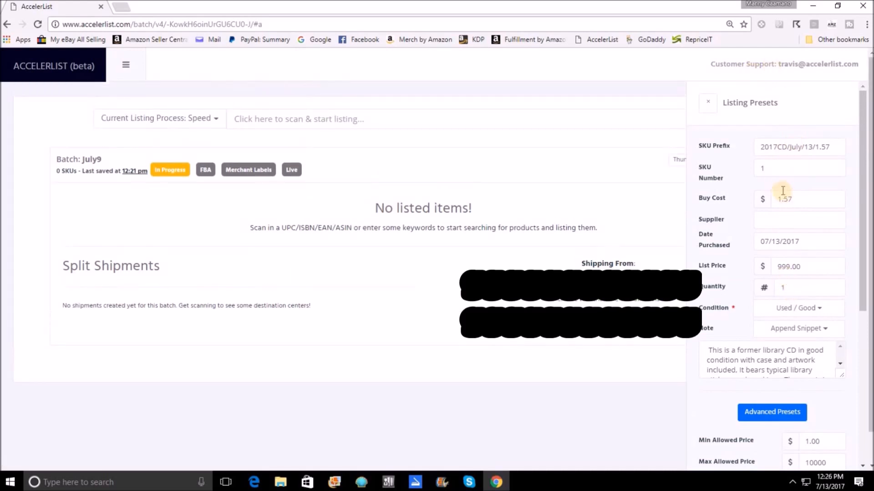
{"action": "left_click", "coordinate": [709, 103]}
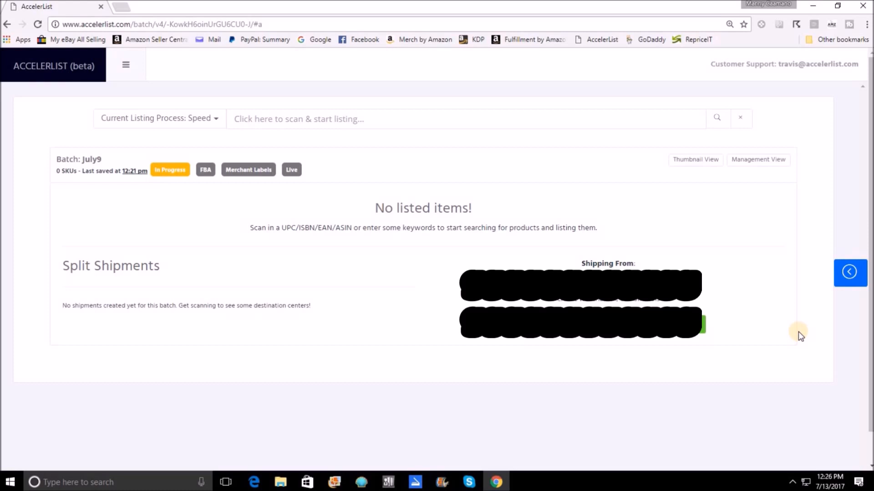
{"action": "left_click", "coordinate": [245, 120]}
{"action": "type", "text": "093624540328"}
{"action": "key", "text": "Return"}
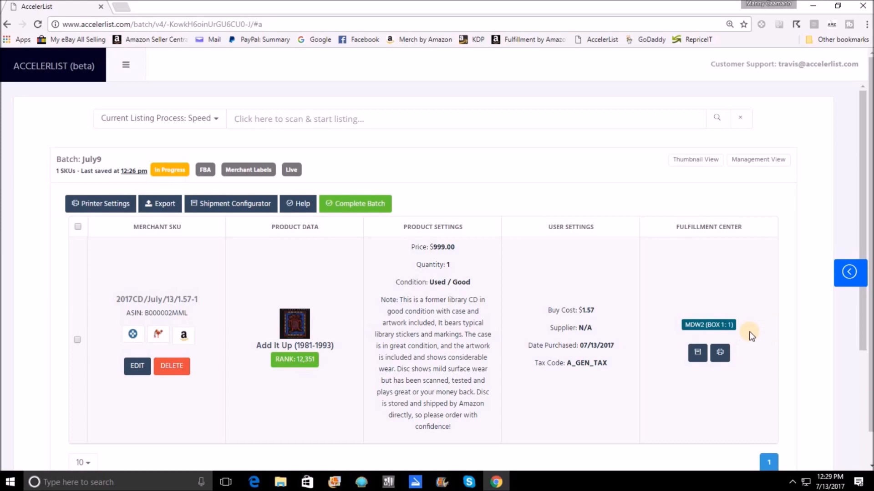
{"action": "type", "text": "886974291824"}
{"action": "key", "text": "Return"}
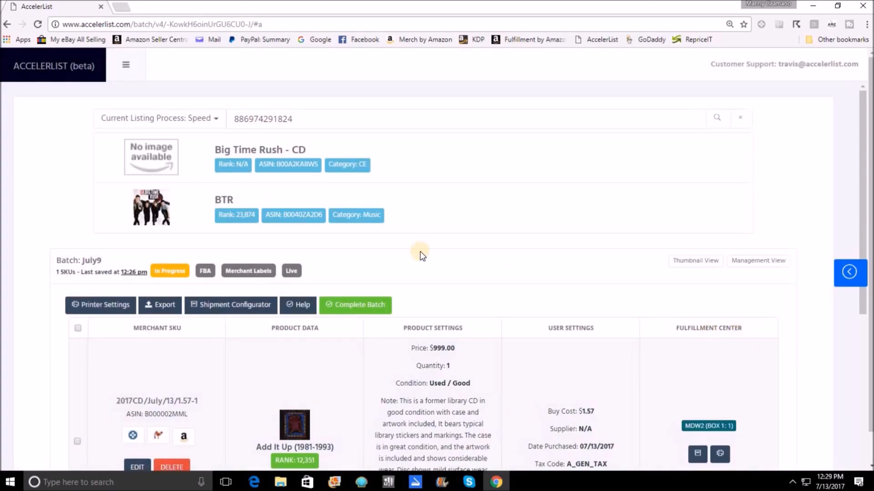
{"action": "left_click", "coordinate": [202, 210]}
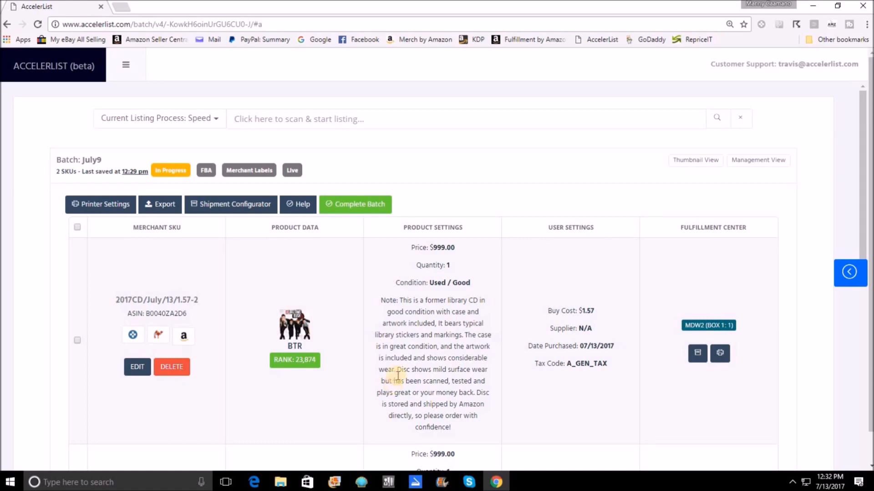
Set the listing presets' condition to Used / Very Good and clear the existing note.
{"action": "left_click", "coordinate": [849, 273]}
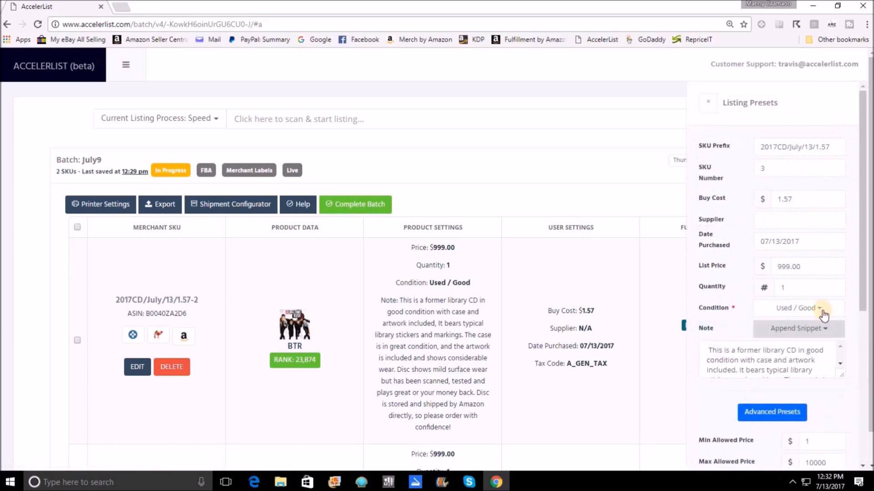
{"action": "left_click", "coordinate": [821, 309]}
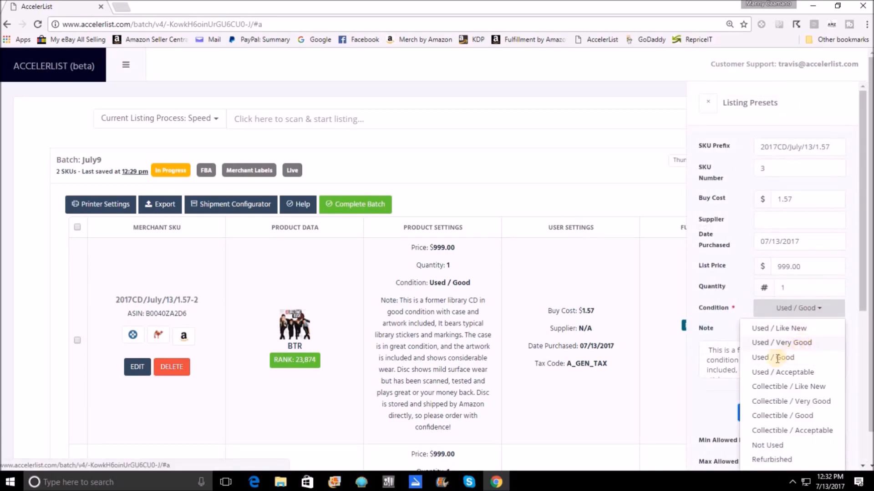
{"action": "left_click", "coordinate": [801, 343]}
{"action": "double_click", "coordinate": [779, 360]}
{"action": "key", "text": "ctrl+a"}
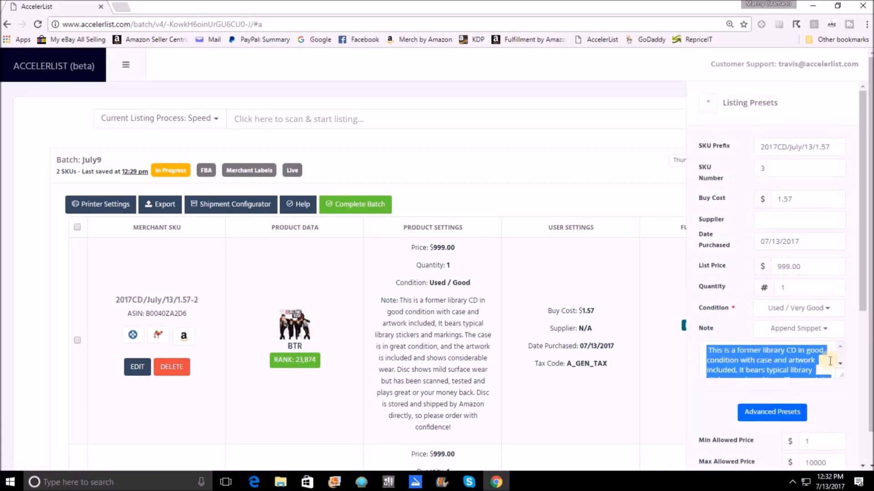
{"action": "key", "text": "BackSpace"}
Append the note snippet for a CD in very good condition with slight / minimal scratching, and close the listing presets.
{"action": "left_click", "coordinate": [823, 336]}
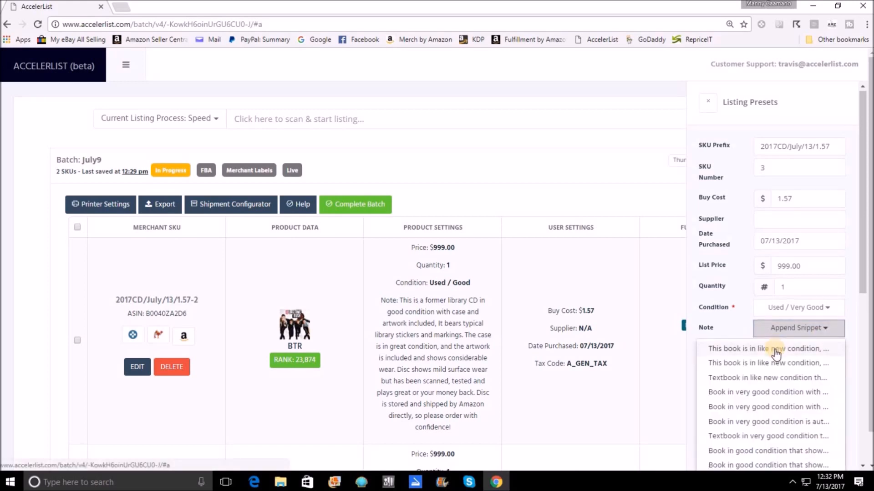
{"action": "scroll", "coordinate": [774, 347], "scroll_direction": "down", "scroll_amount": 5}
{"action": "scroll", "coordinate": [773, 310], "scroll_direction": "down", "scroll_amount": 2}
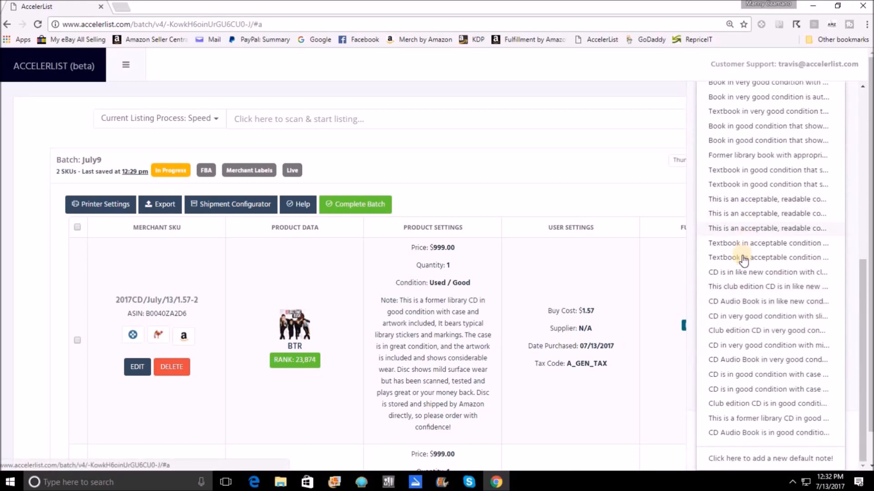
{"action": "left_click", "coordinate": [755, 316]}
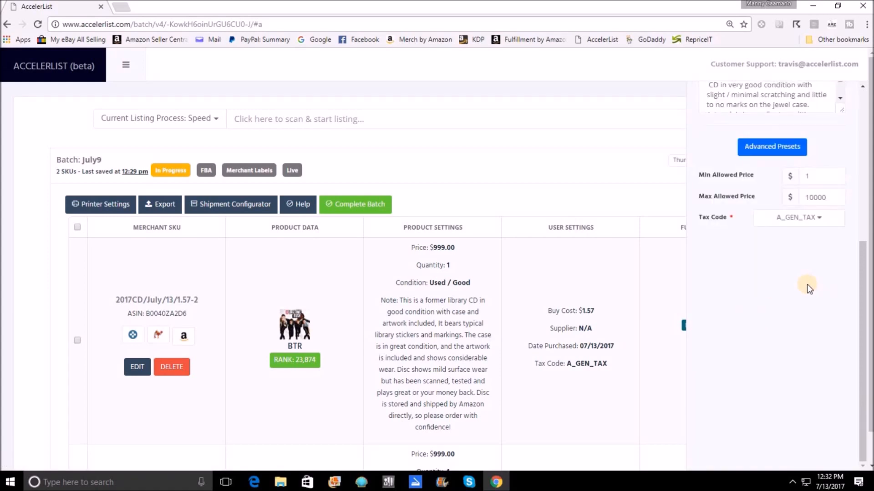
{"action": "scroll", "coordinate": [805, 282], "scroll_direction": "up", "scroll_amount": 5}
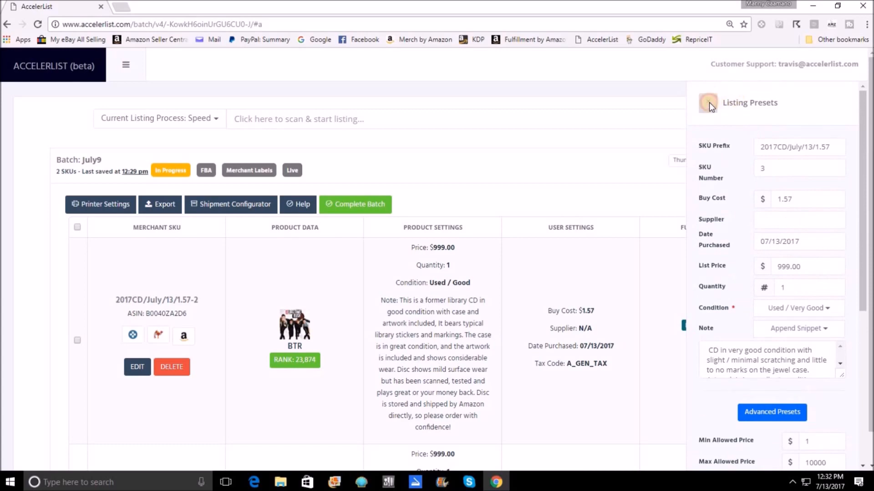
{"action": "left_click", "coordinate": [708, 103]}
{"action": "left_click", "coordinate": [276, 119]}
{"action": "type", "text": "017078004229"}
{"action": "key", "text": "Return"}
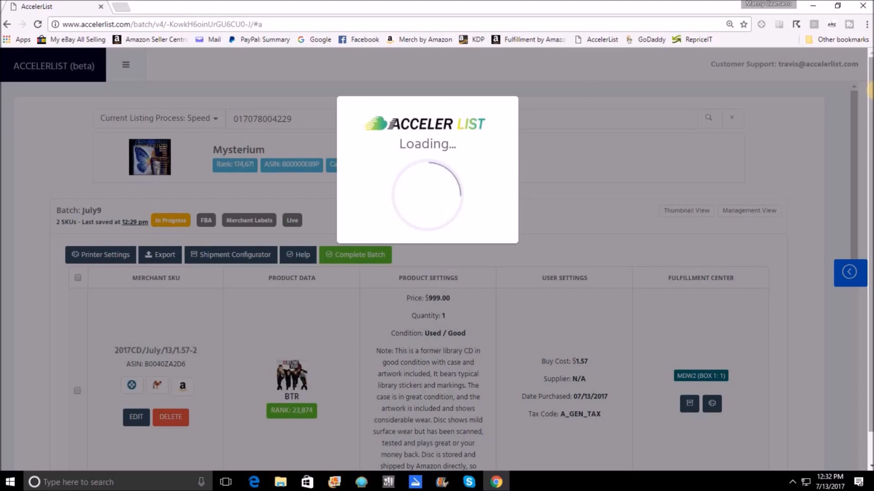
{"action": "type", "text": "027726413525"}
{"action": "key", "text": "Return"}
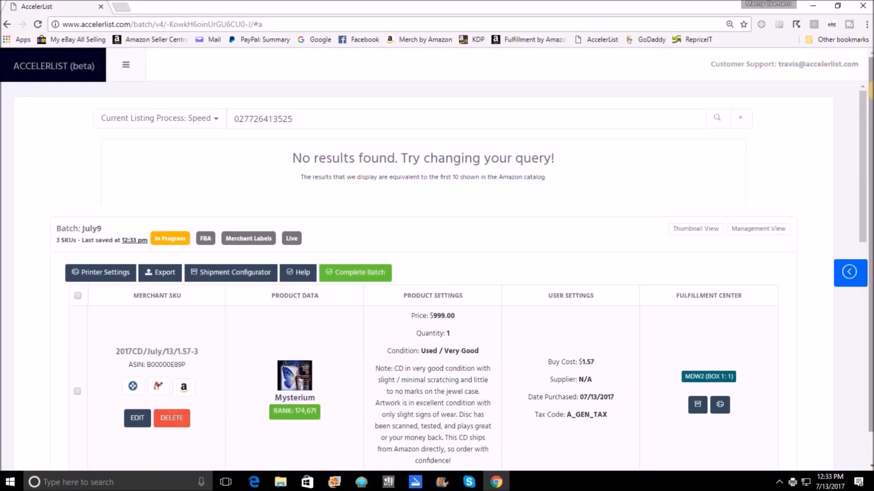
{"action": "type", "text": "787657628329"}
{"action": "key", "text": "Return"}
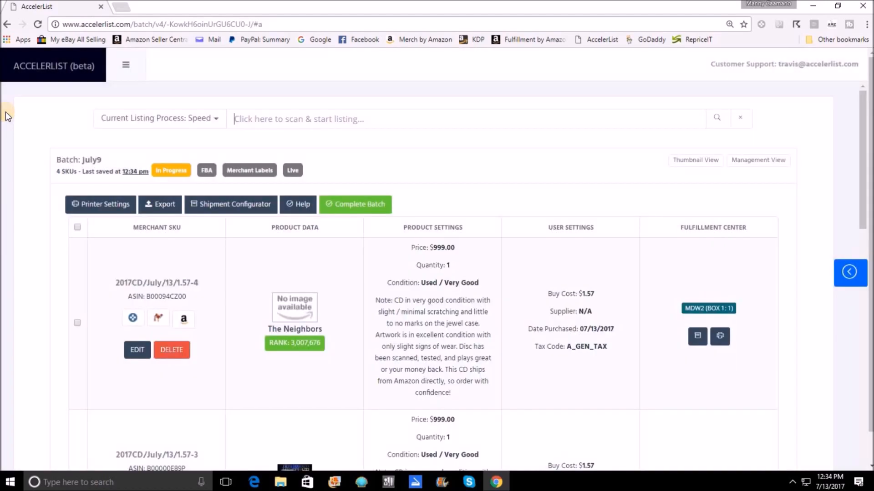
{"action": "type", "text": "015095356727"}
{"action": "key", "text": "Return"}
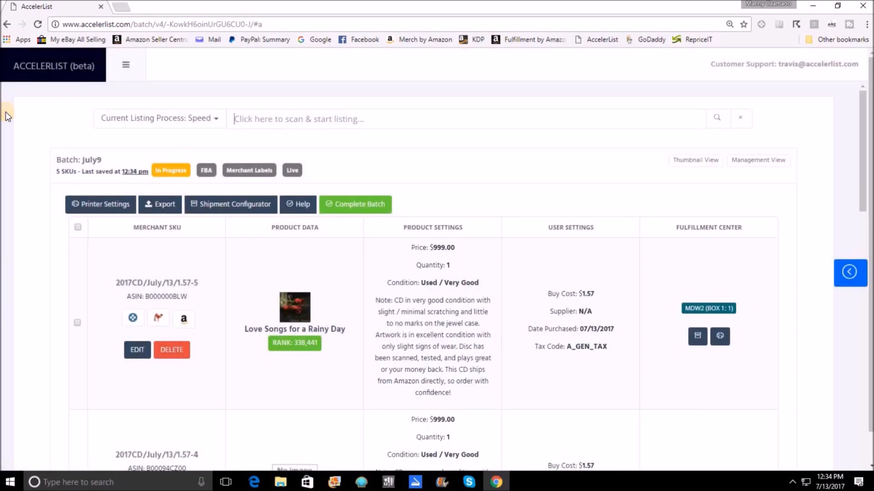
{"action": "type", "text": "096741328923"}
{"action": "key", "text": "Return"}
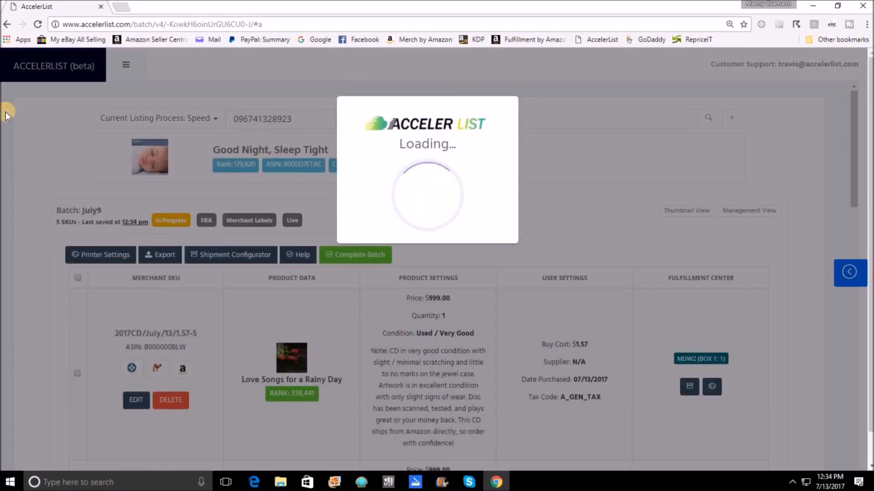
{"action": "type", "text": "724381837627"}
{"action": "key", "text": "Return"}
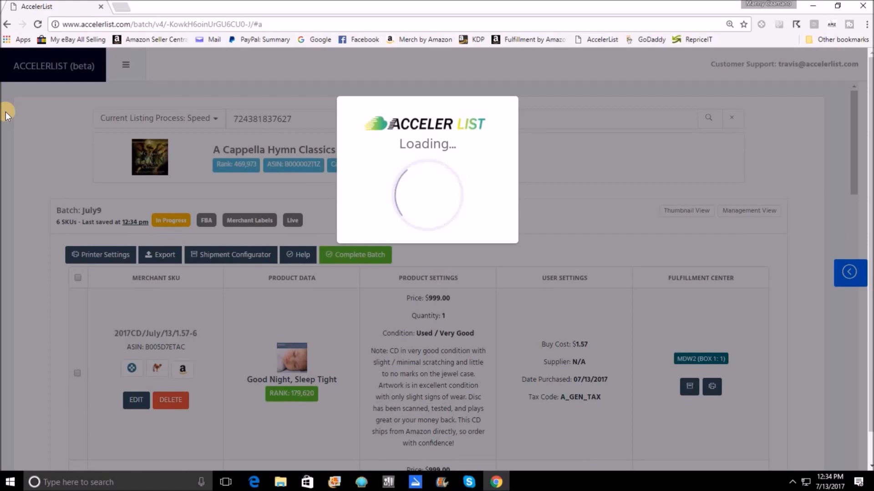
{"action": "type", "text": "077779881826"}
{"action": "key", "text": "Return"}
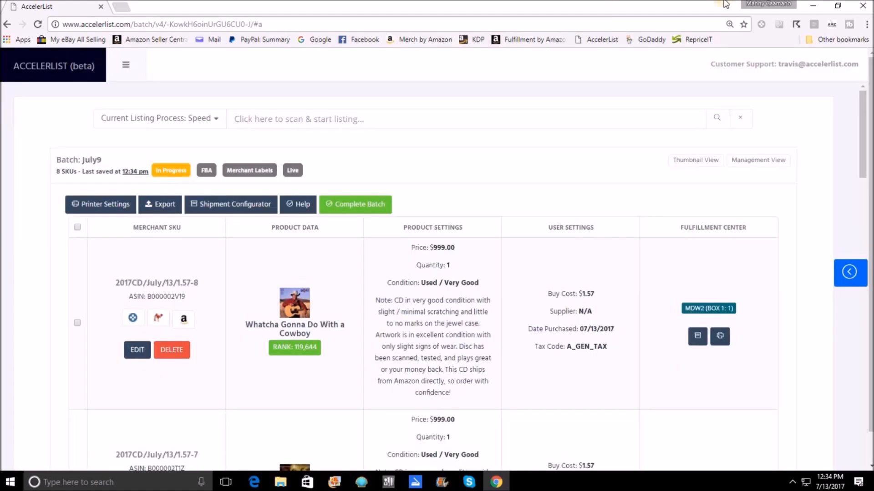
Change the listing presets' condition to Used / Like New and clear the existing note.
{"action": "left_click", "coordinate": [849, 274]}
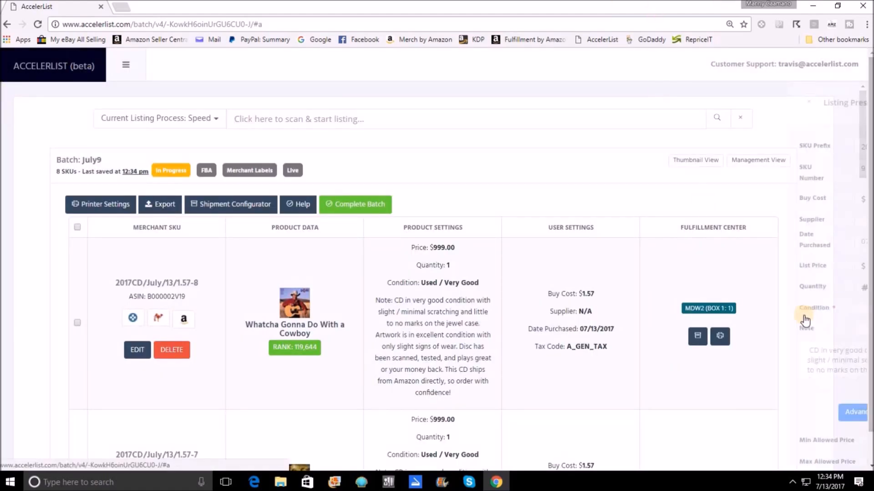
{"action": "left_click", "coordinate": [802, 309]}
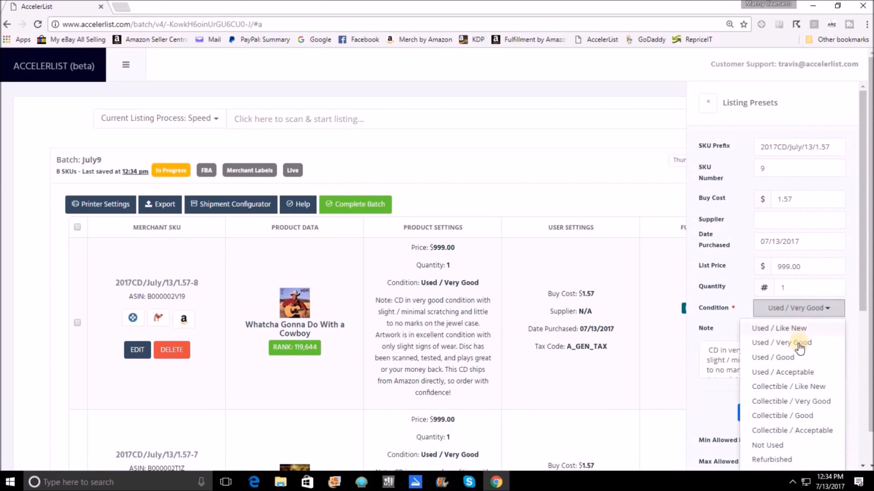
{"action": "left_click", "coordinate": [804, 329]}
{"action": "left_click", "coordinate": [817, 332]}
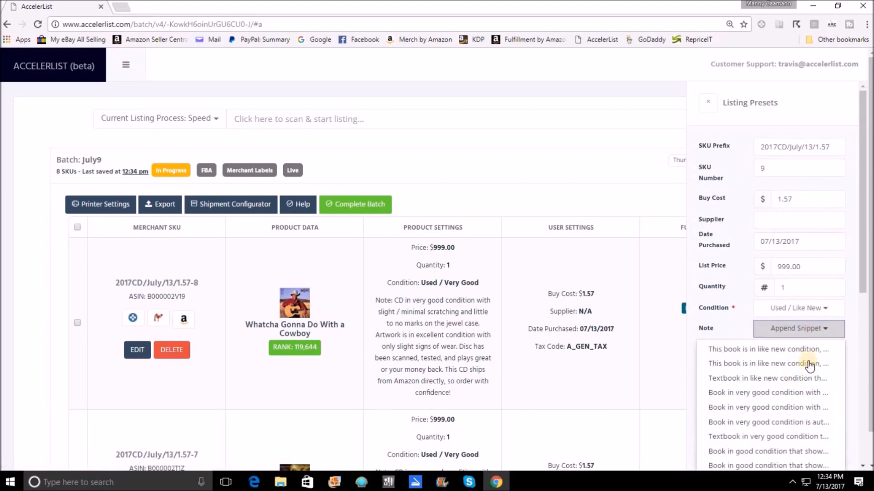
{"action": "left_click", "coordinate": [791, 363]}
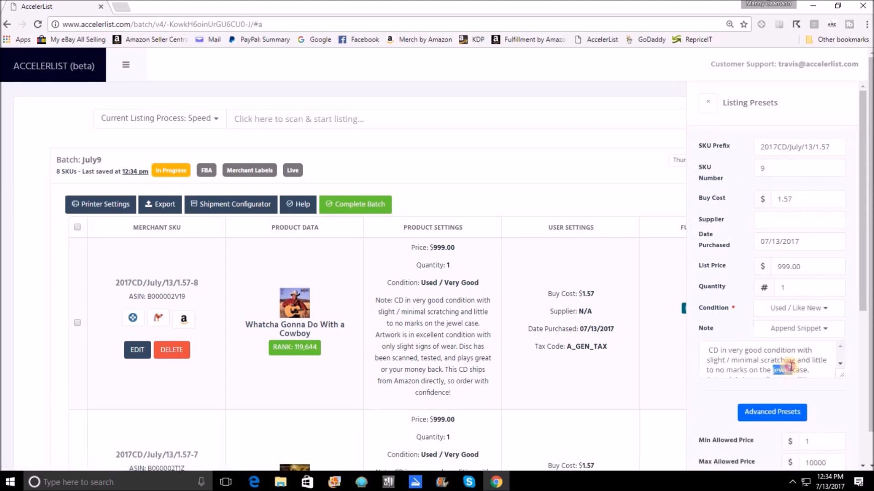
{"action": "triple_click", "coordinate": [762, 360]}
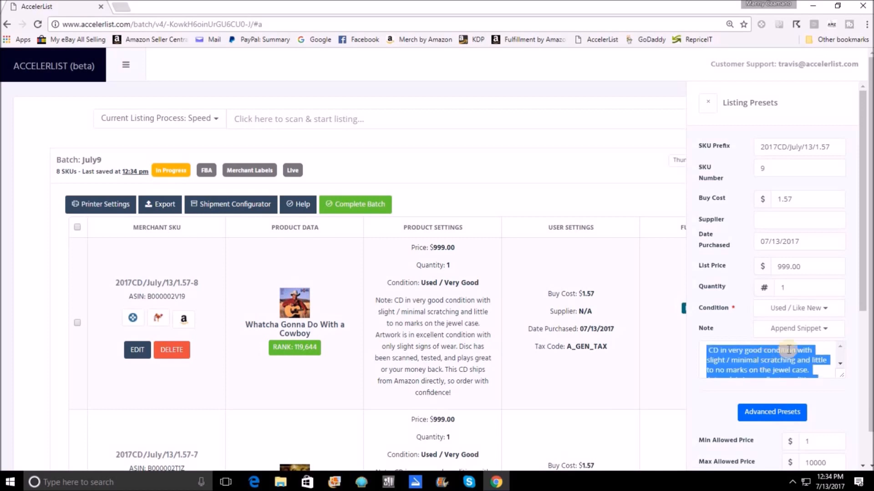
{"action": "key", "text": "BackSpace"}
Append the note snippet for a CD in like new condition with clean artwork, and close the listing presets.
{"action": "left_click", "coordinate": [809, 333]}
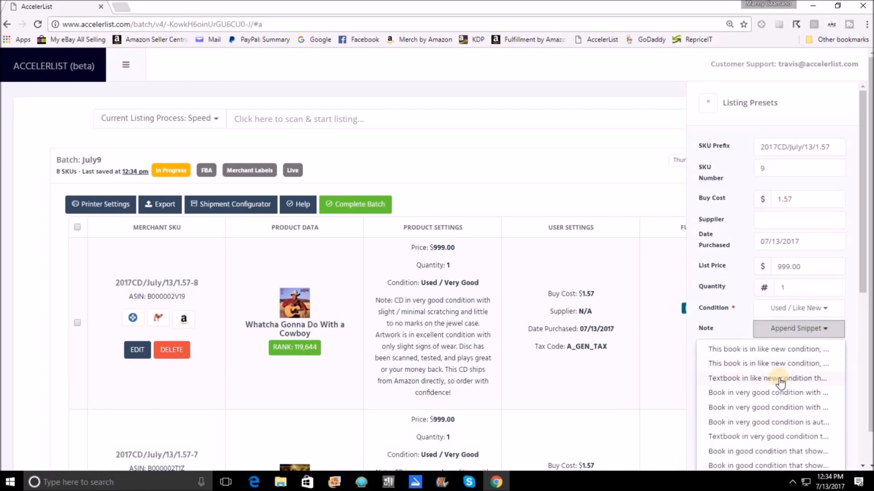
{"action": "scroll", "coordinate": [782, 364], "scroll_direction": "down", "scroll_amount": 5}
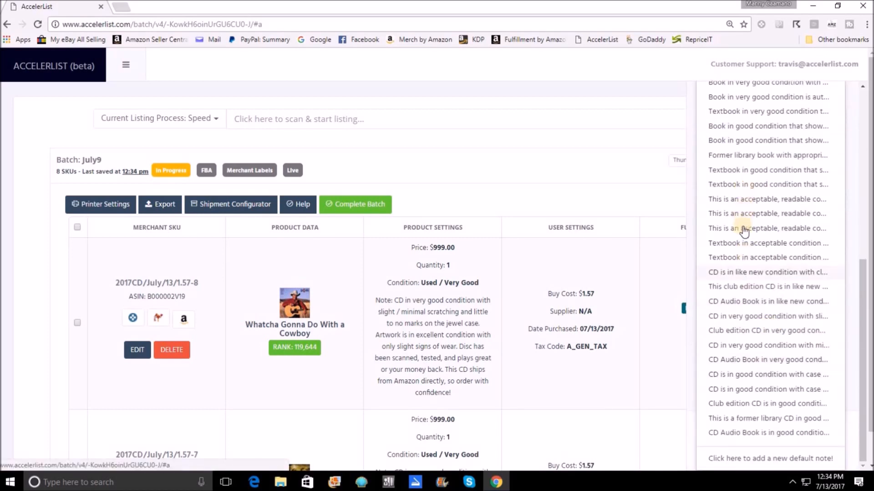
{"action": "left_click", "coordinate": [757, 271]}
{"action": "scroll", "coordinate": [716, 173], "scroll_direction": "up", "scroll_amount": 4}
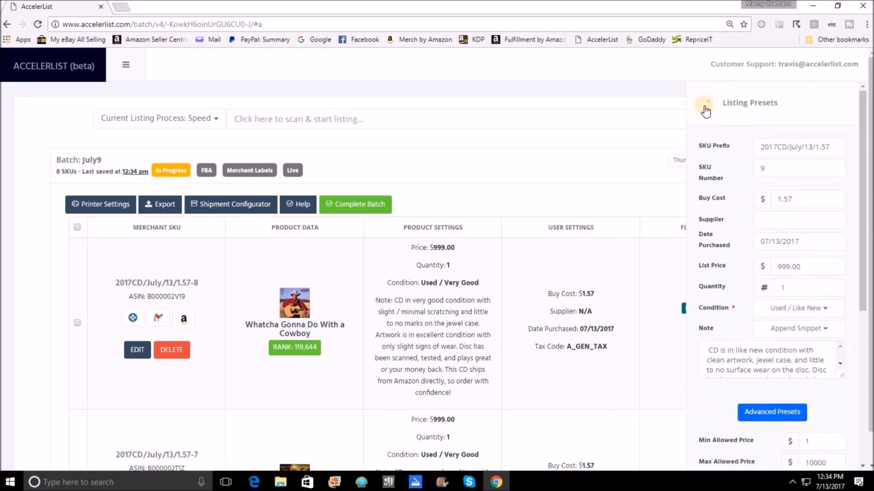
{"action": "left_click", "coordinate": [706, 106]}
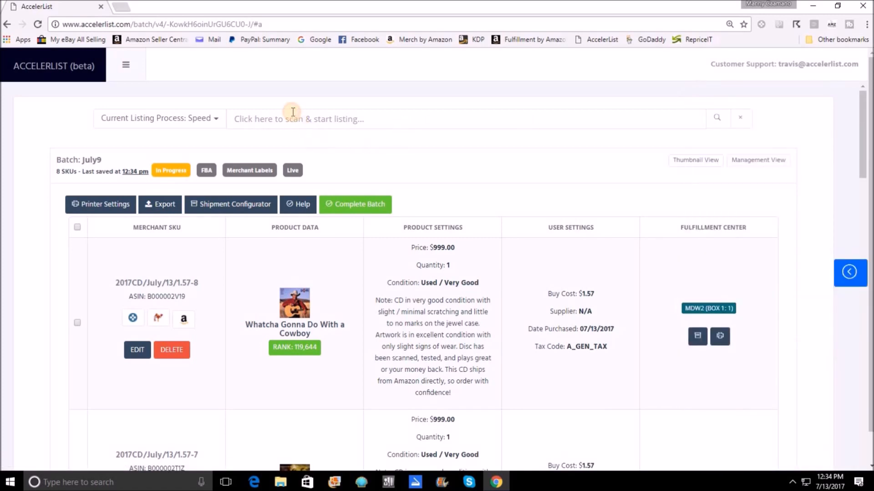
{"action": "type", "text": "093624525028"}
{"action": "key", "text": "Return"}
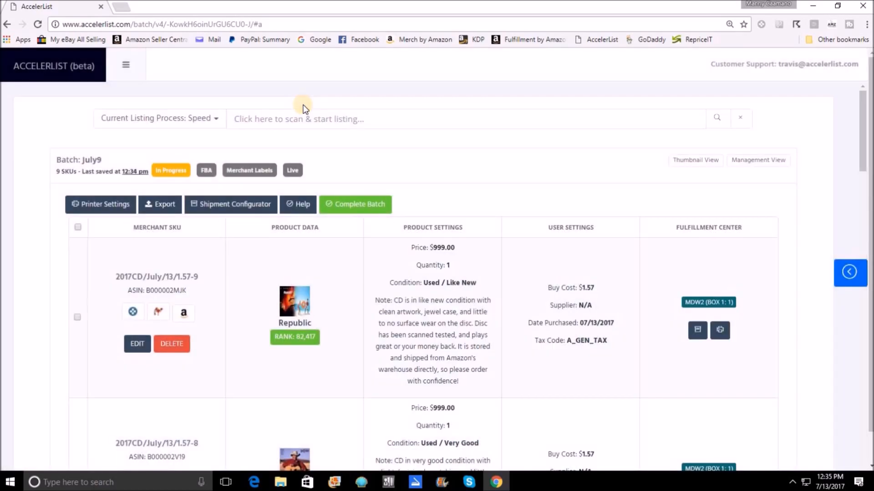
{"action": "type", "text": "050086100675"}
{"action": "key", "text": "Return"}
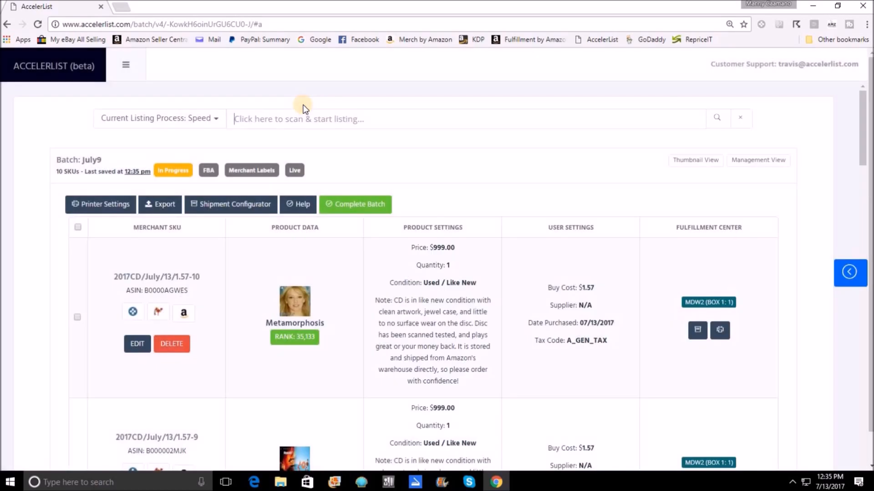
{"action": "type", "text": "638812717023"}
{"action": "key", "text": "Return"}
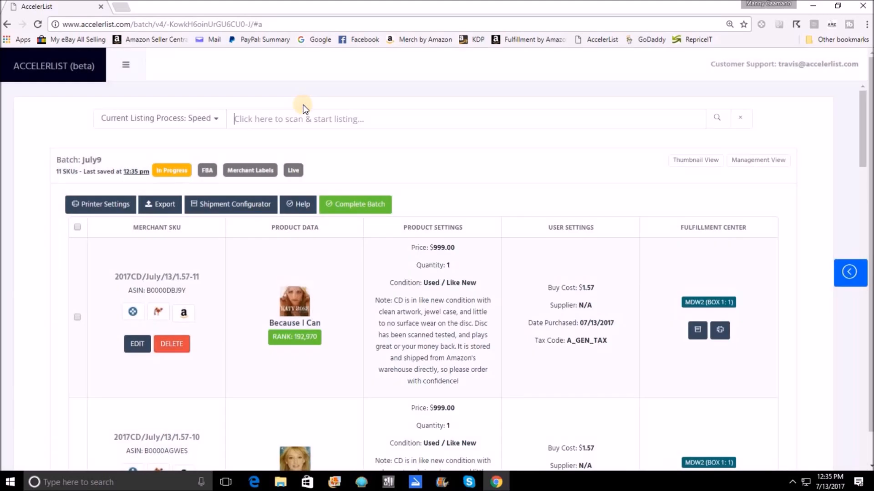
{"action": "type", "text": "602498814321"}
{"action": "key", "text": "Return"}
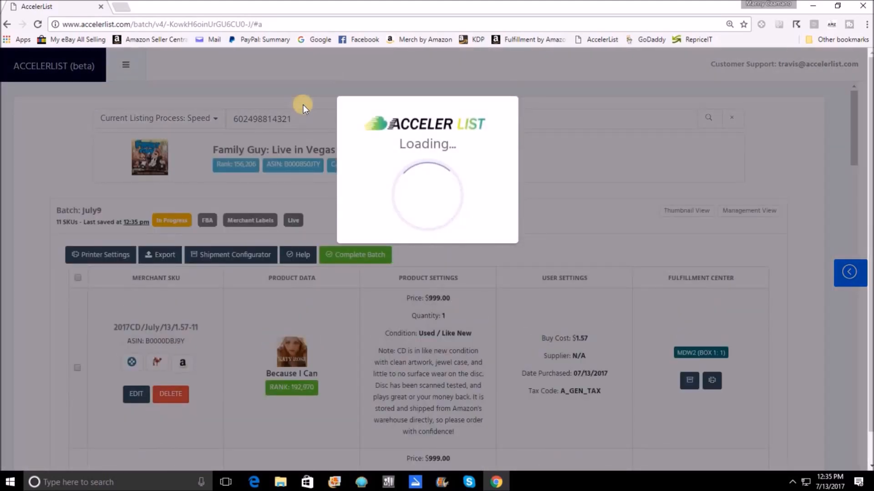
{"action": "type", "text": "084646066026"}
{"action": "key", "text": "Return"}
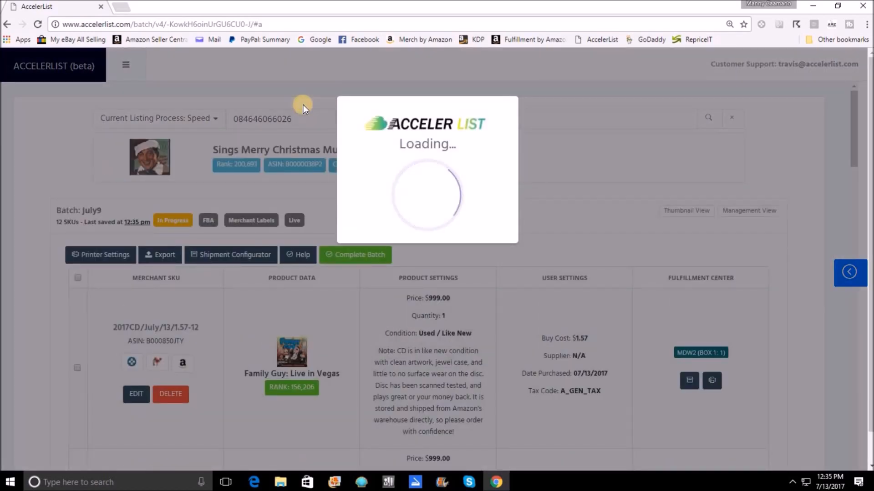
{"action": "type", "text": "5012093004525"}
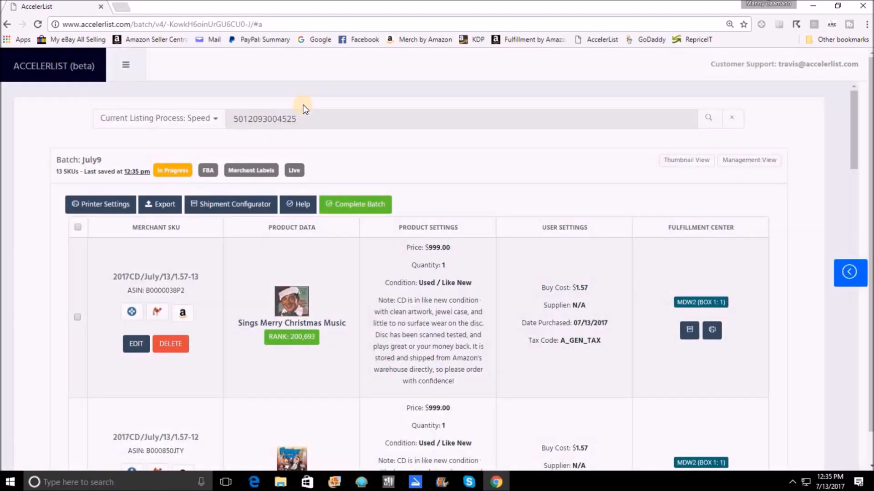
{"action": "key", "text": "Return"}
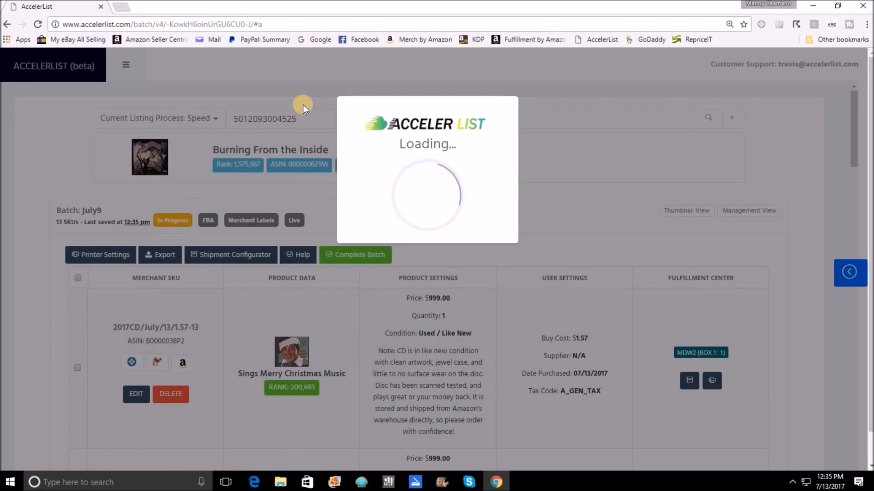
{"action": "type", "text": "015171092327"}
{"action": "key", "text": "Return"}
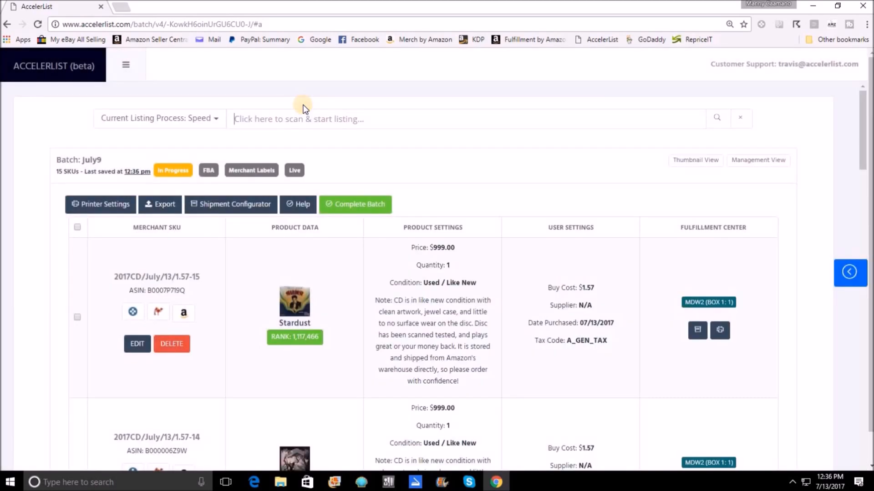
{"action": "type", "text": "090266097425"}
{"action": "key", "text": "Return"}
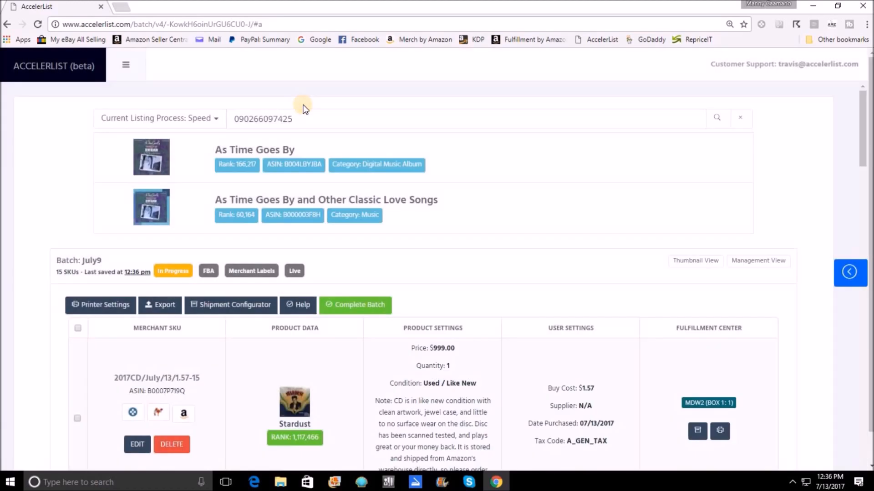
{"action": "left_click", "coordinate": [325, 201]}
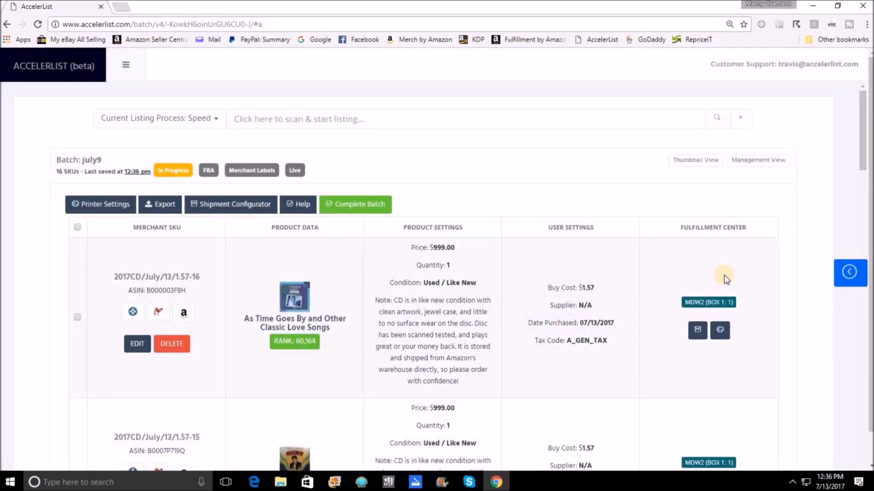
{"action": "type", "text": "027779880626"}
{"action": "key", "text": "Return"}
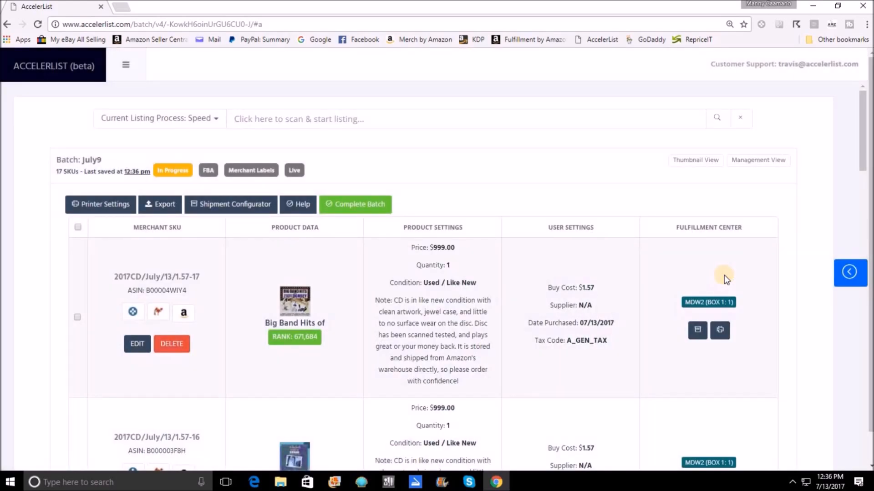
{"action": "type", "text": "078221909020"}
{"action": "key", "text": "Return"}
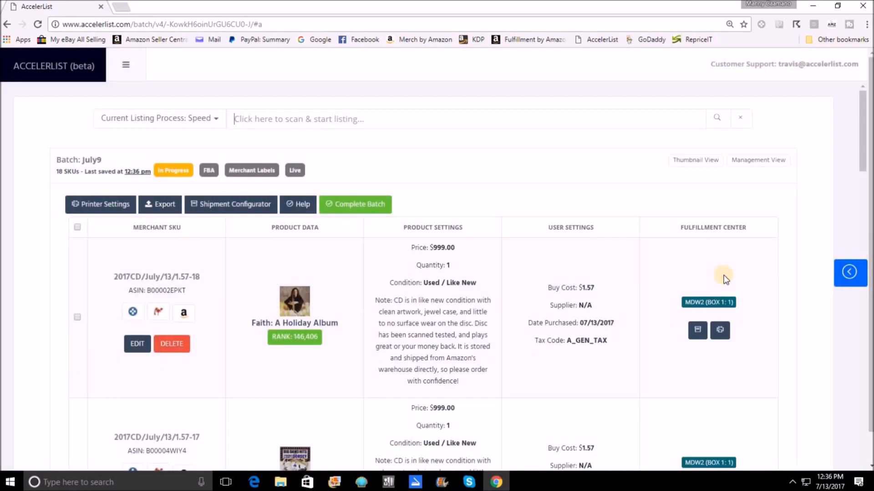
{"action": "type", "text": "015171092525"}
{"action": "key", "text": "Return"}
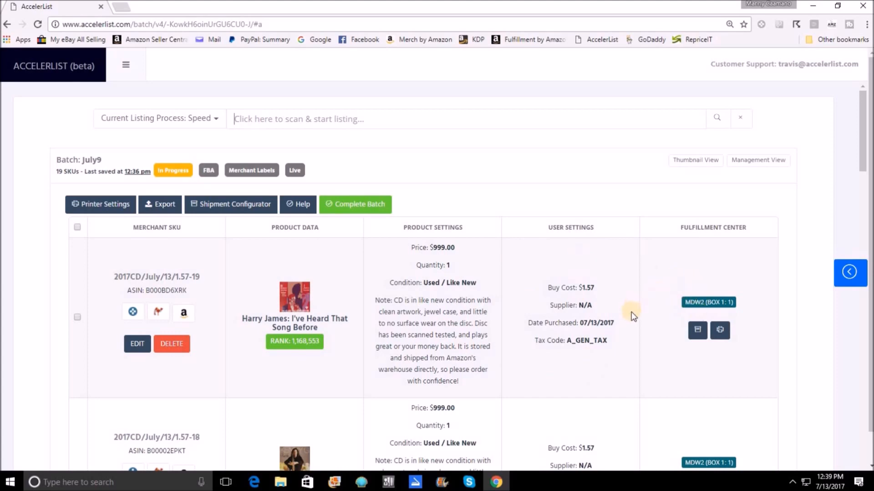
Examine the Split Shipments summary below the batch's item list and return to the newest items.
{"action": "scroll", "coordinate": [631, 313], "scroll_direction": "down", "scroll_amount": 20}
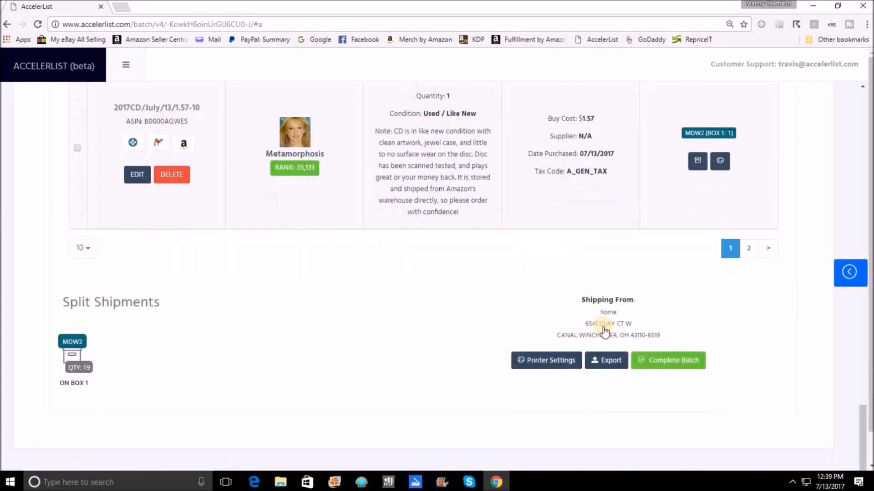
{"action": "scroll", "coordinate": [605, 332], "scroll_direction": "down", "scroll_amount": 2}
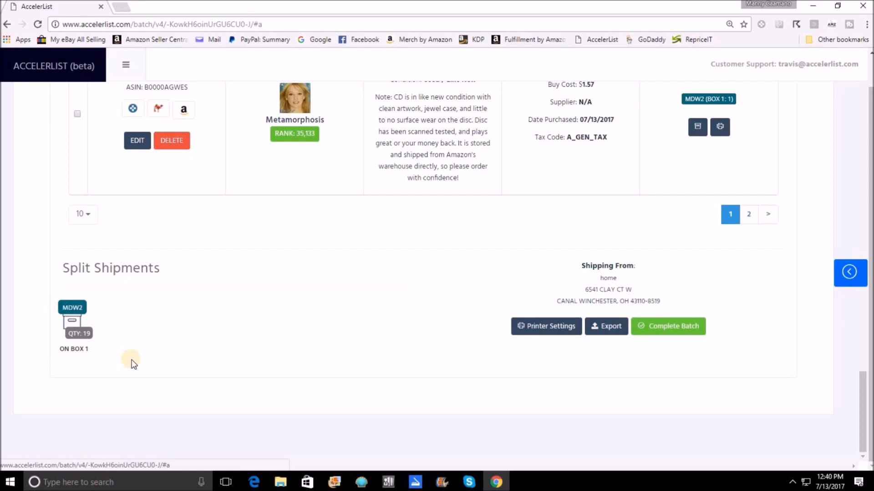
{"action": "scroll", "coordinate": [142, 339], "scroll_direction": "up", "scroll_amount": 20}
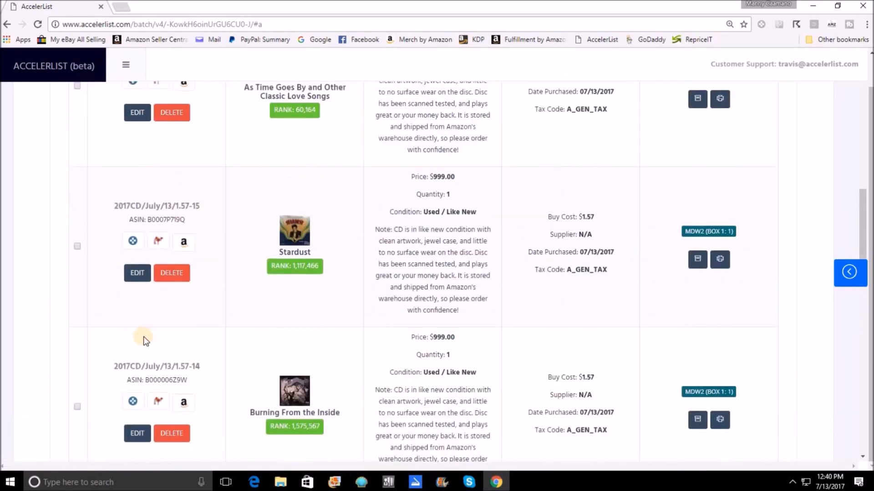
{"action": "scroll", "coordinate": [143, 337], "scroll_direction": "up", "scroll_amount": 2}
{"action": "scroll", "coordinate": [143, 248], "scroll_direction": "down", "scroll_amount": 2}
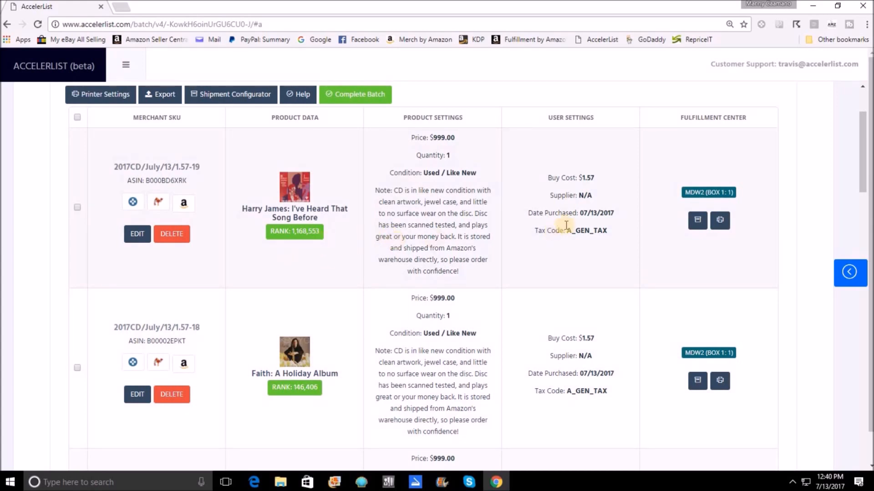
Add a second box to the MDW2 shipment from the box contents of SKU 2017CD/July/13/1.57-19.
{"action": "left_click", "coordinate": [698, 222]}
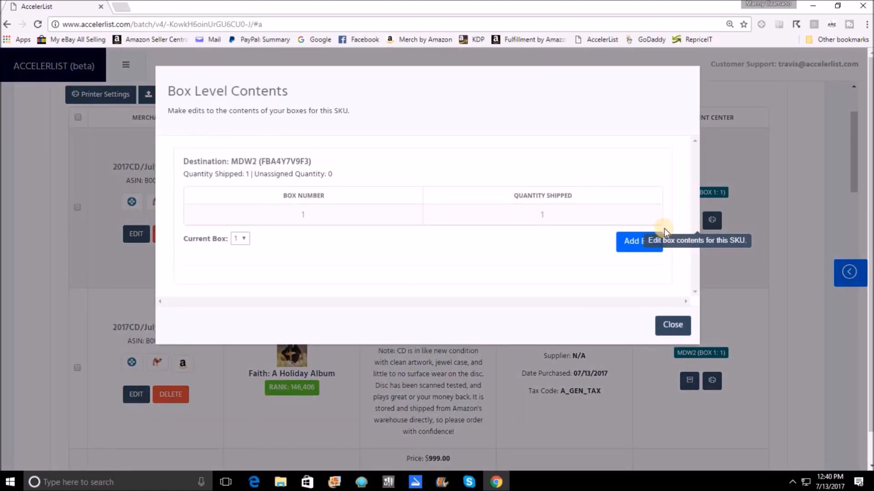
{"action": "left_click", "coordinate": [630, 245]}
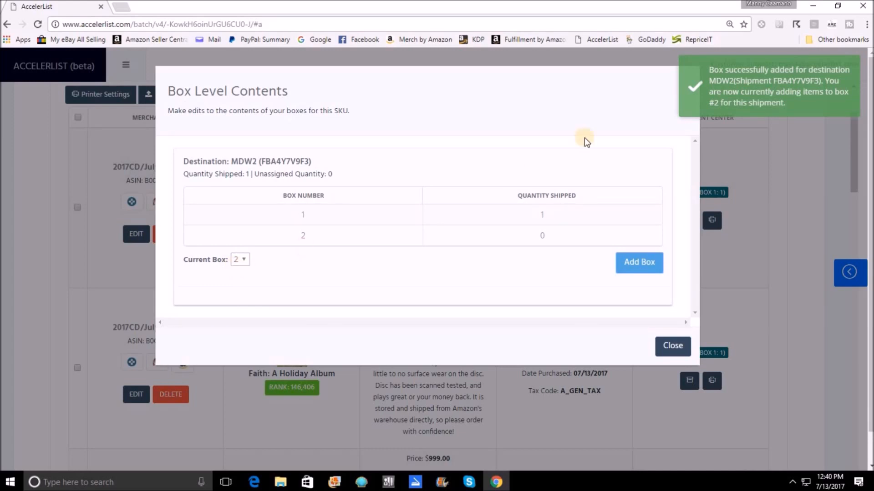
{"action": "left_click", "coordinate": [726, 94]}
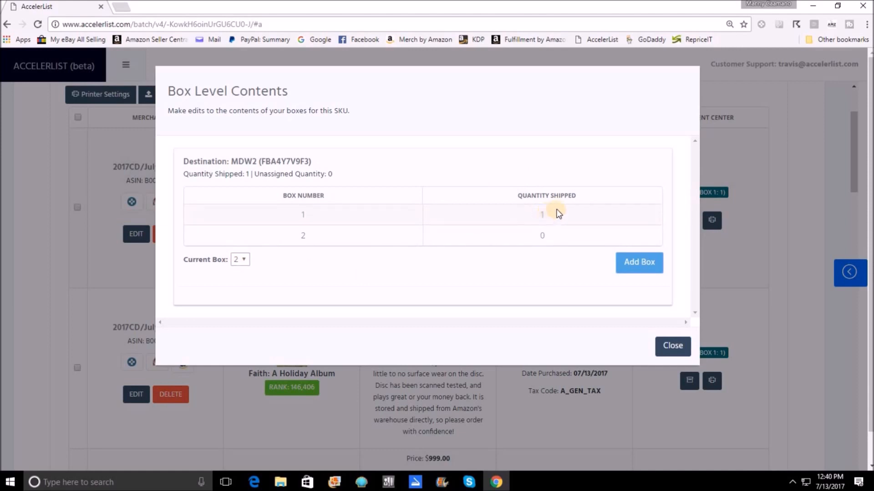
Set the SKU's shipped quantity to 0 in box 1 and 1 in box 2, and close the box contents.
{"action": "left_click", "coordinate": [522, 217]}
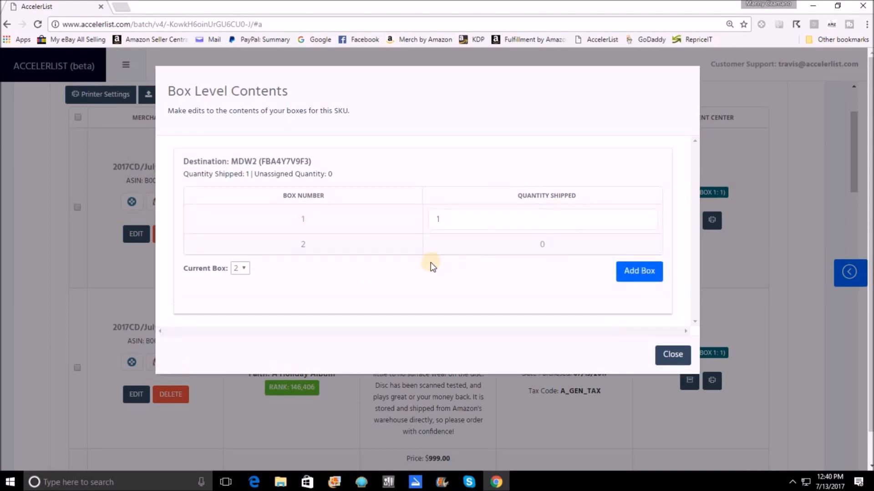
{"action": "key", "text": "BackSpace"}
{"action": "type", "text": "0"}
{"action": "left_click", "coordinate": [552, 242]}
{"action": "key", "text": "BackSpace"}
{"action": "type", "text": "1"}
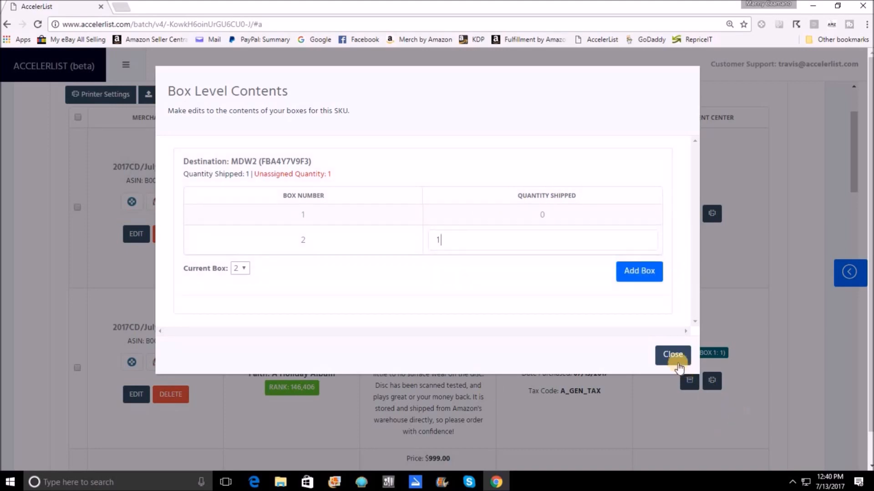
{"action": "left_click", "coordinate": [706, 362]}
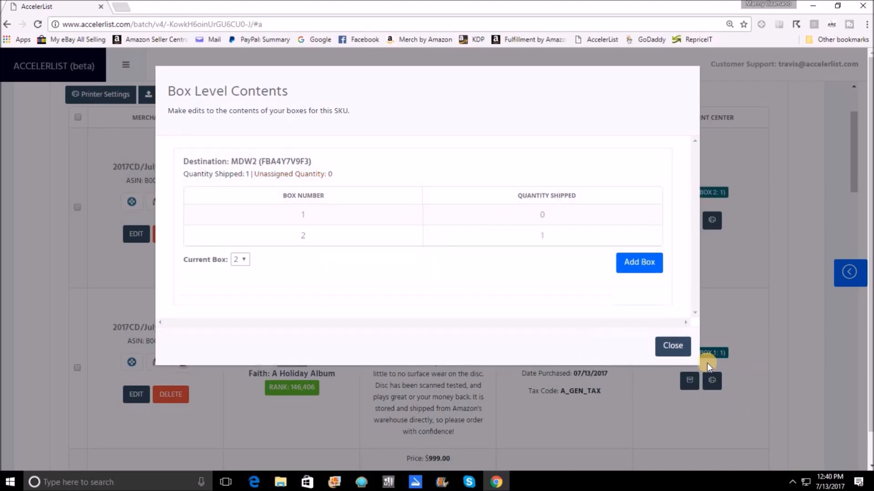
{"action": "left_click", "coordinate": [665, 351]}
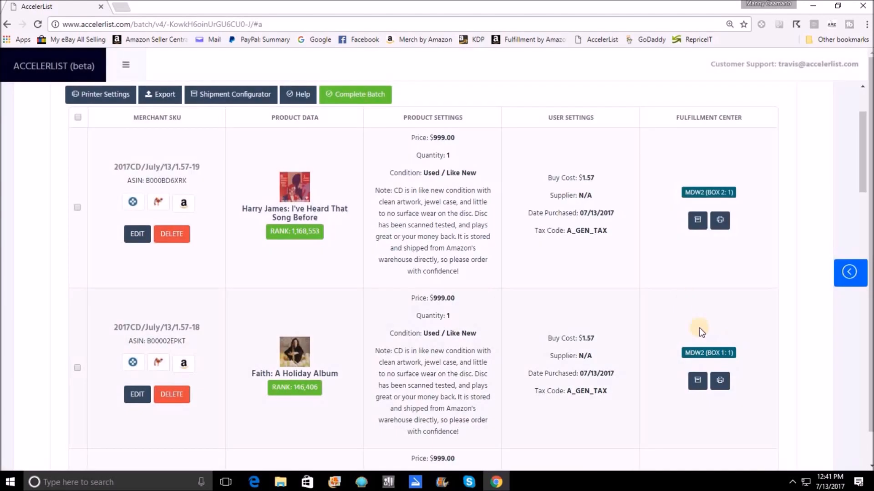